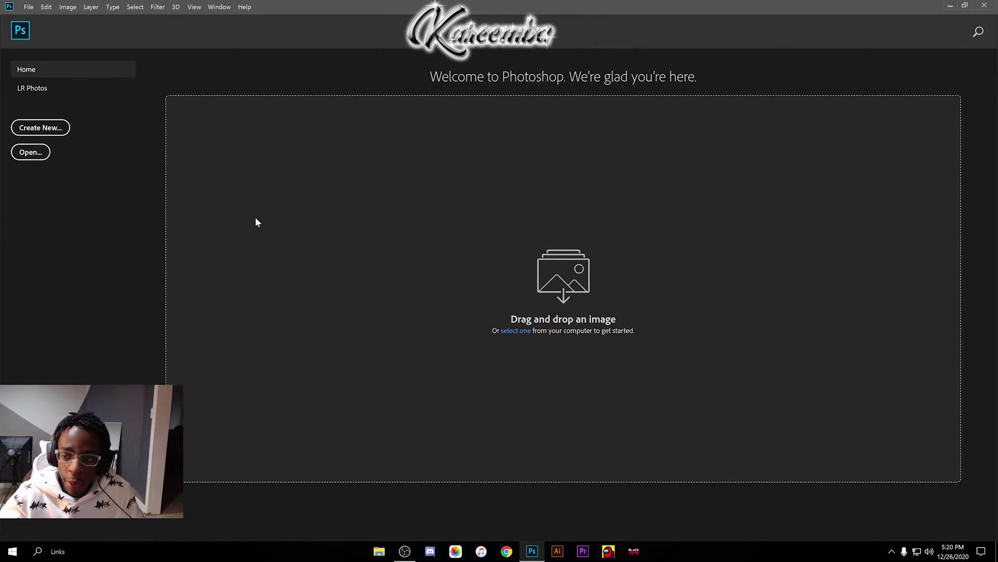
# Create a new document named tut at 72 ppi with a White background.
pyautogui.click(66, 132)
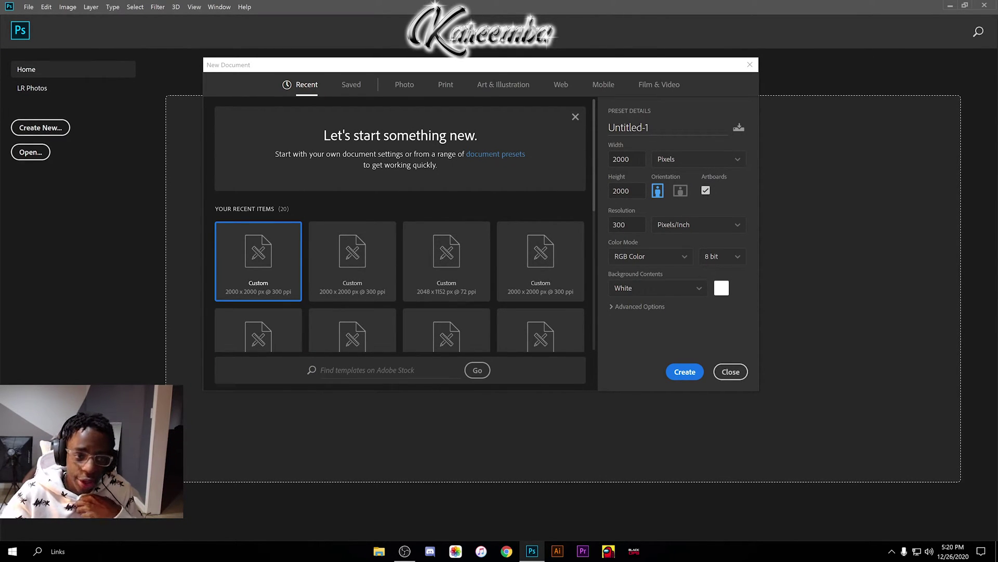
pyautogui.moveTo(650, 127); pyautogui.dragTo(585, 123)
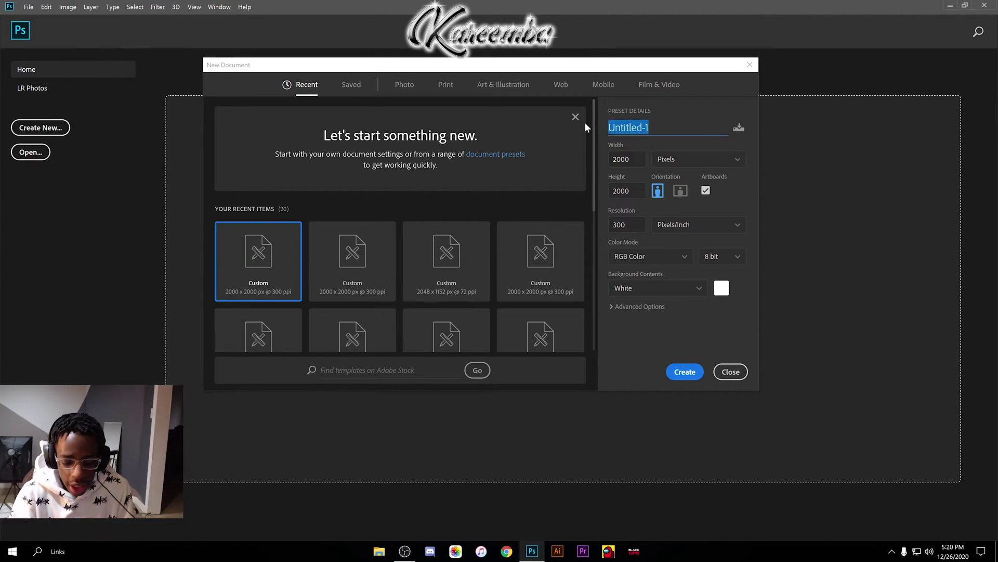
pyautogui.write('tut')
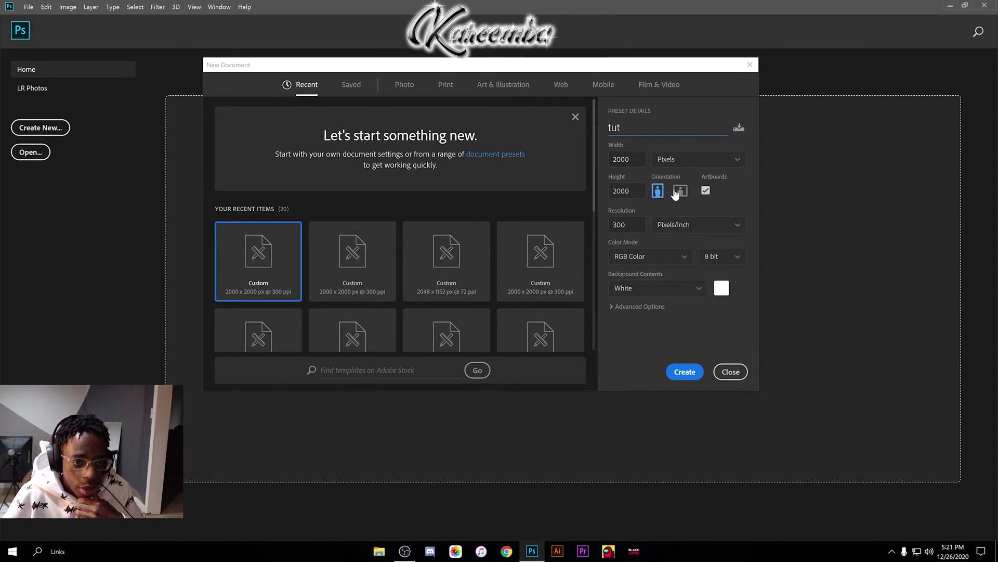
pyautogui.click(664, 194)
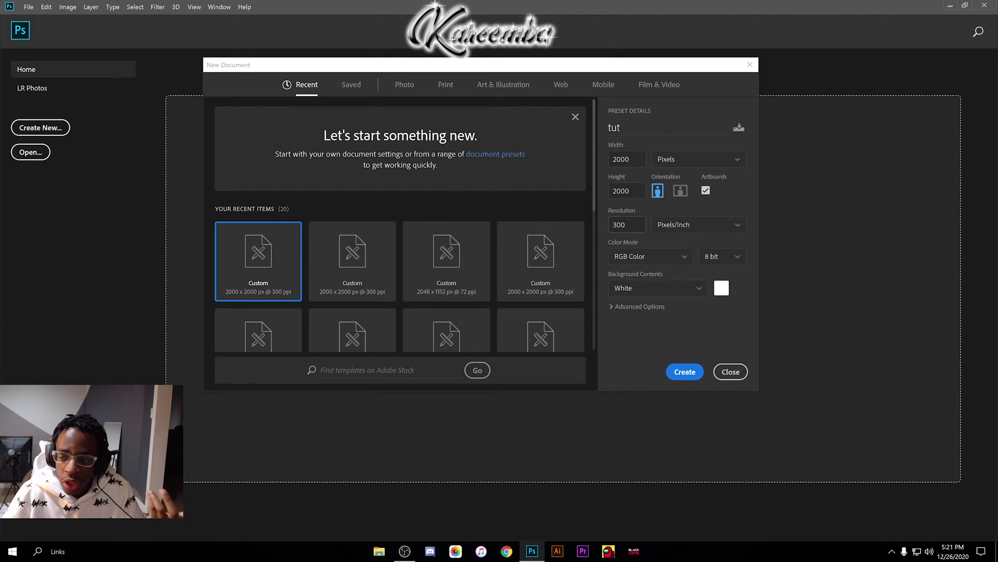
pyautogui.click(624, 224)
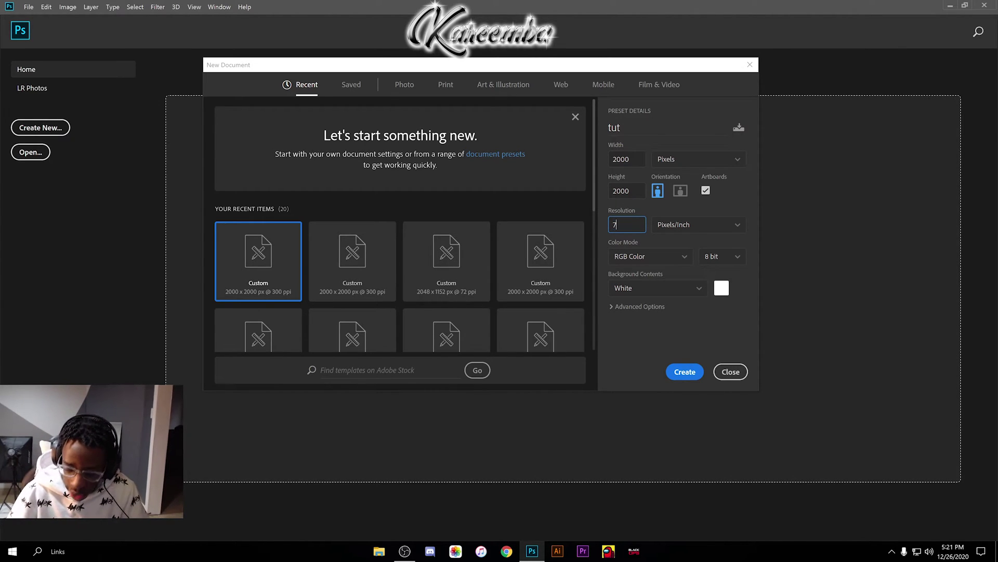
pyautogui.write('72')
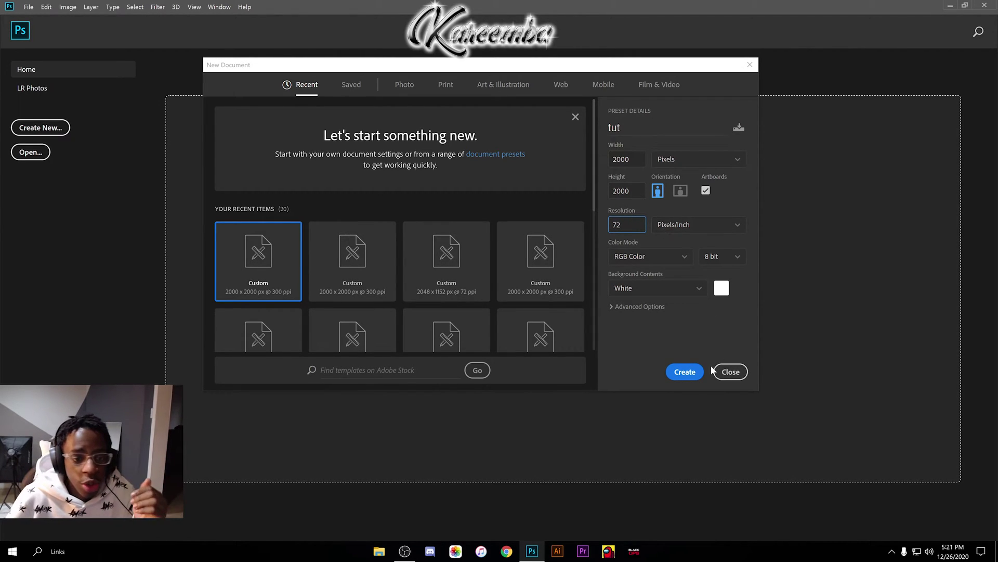
pyautogui.click(684, 289)
pyautogui.click(669, 307)
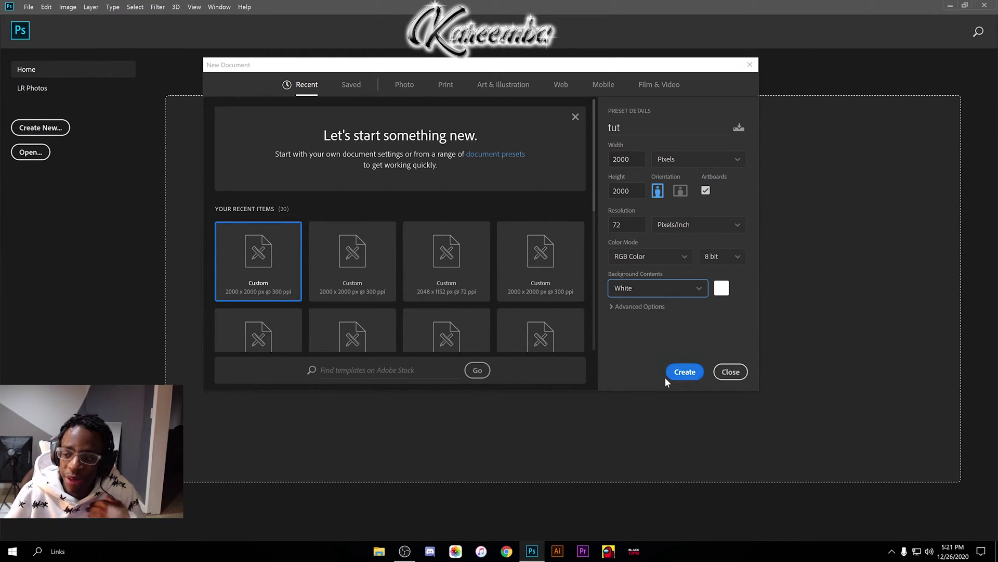
pyautogui.click(684, 372)
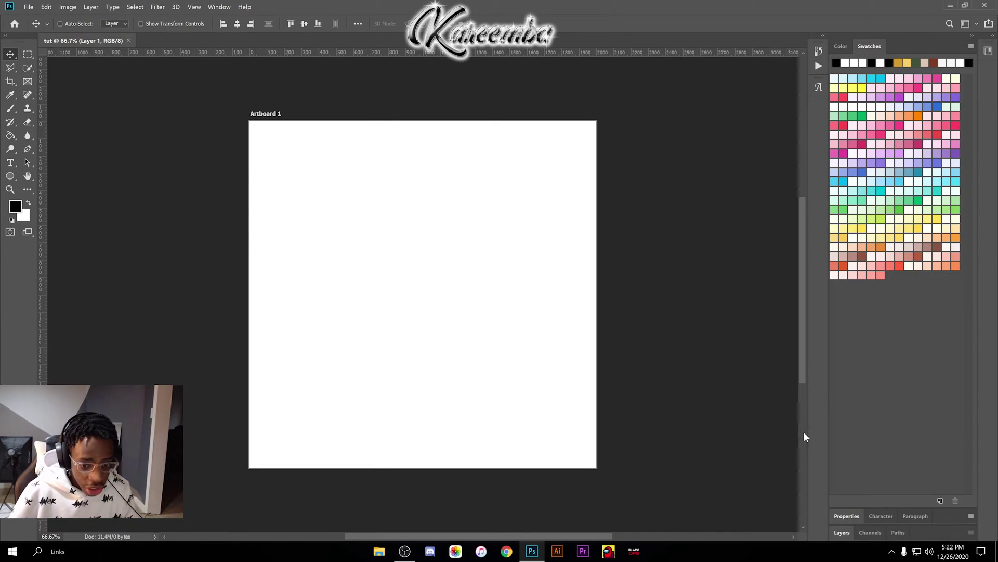
# Expand the Properties and Layers panel group to show Artboard 1 and Layer 1.
pyautogui.click(845, 514)
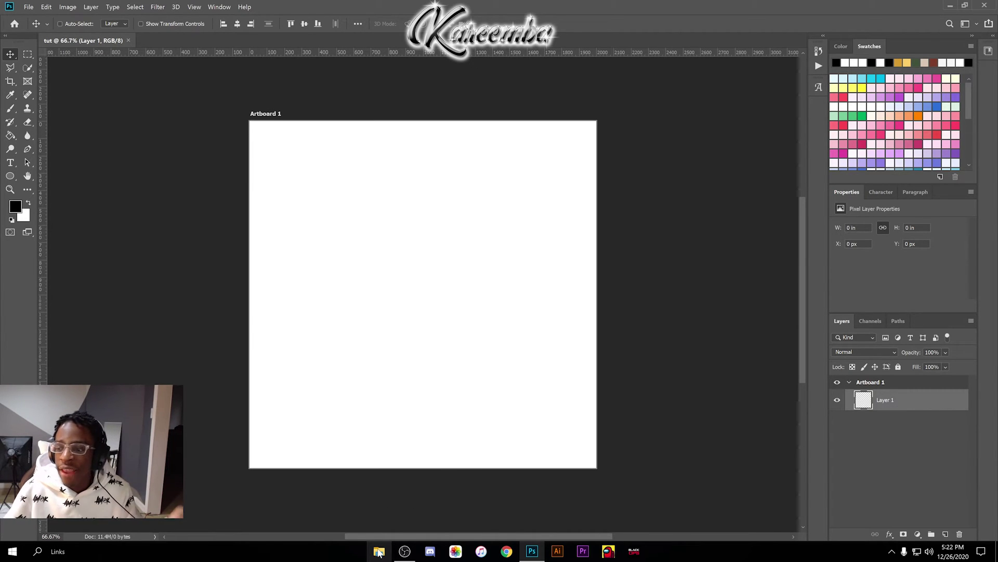
# Drag Black Faded.psd from File Explorer's BLANKS > TEES folder onto Artboard 1.
pyautogui.click(379, 553)
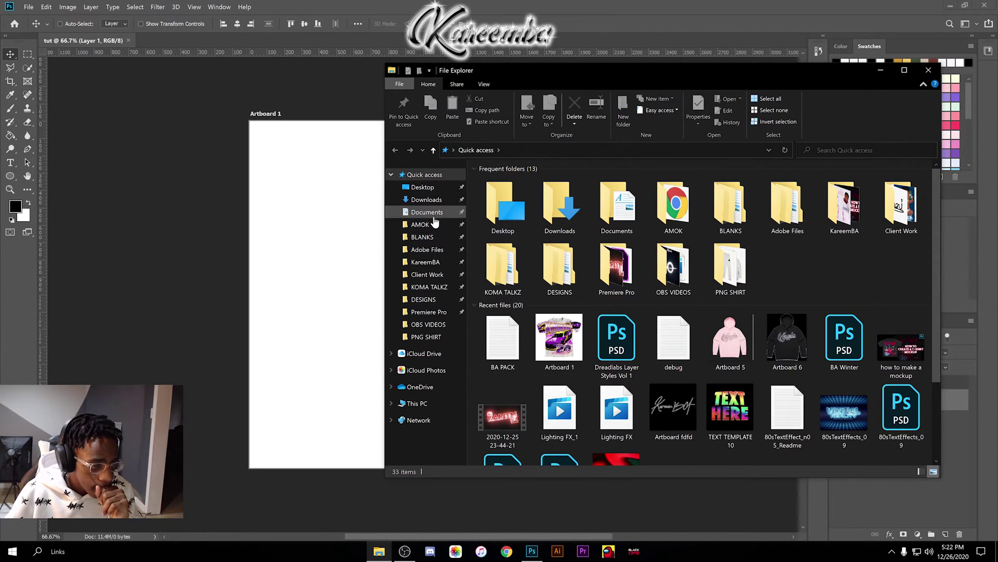
pyautogui.click(432, 238)
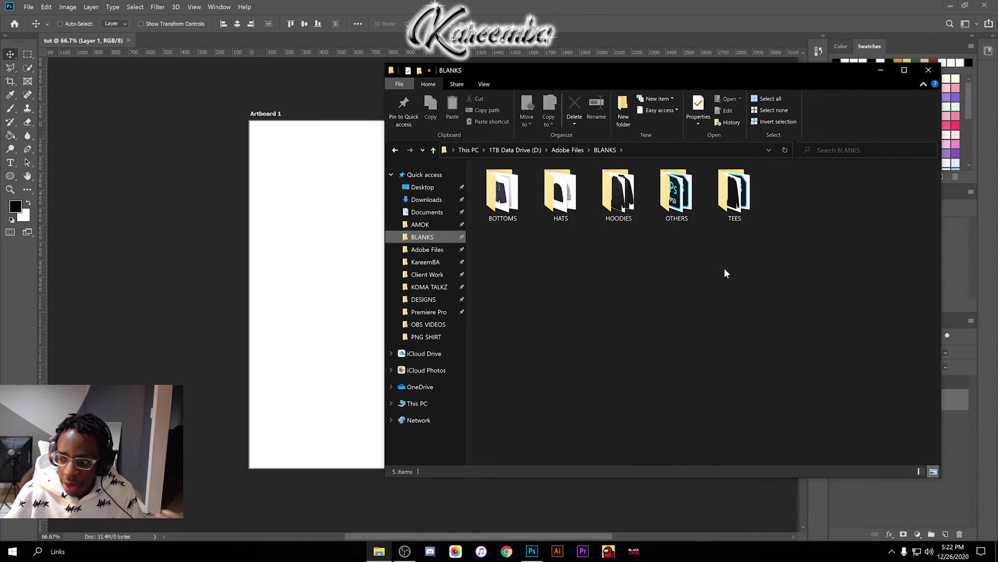
pyautogui.doubleClick(720, 206)
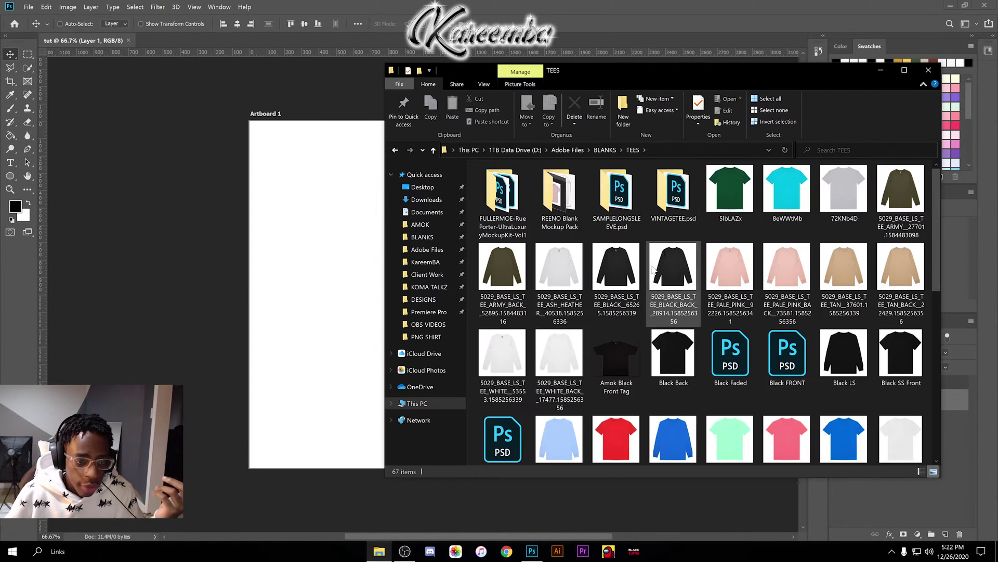
pyautogui.scroll(-2, 708, 260)
pyautogui.scroll(2, 700, 308)
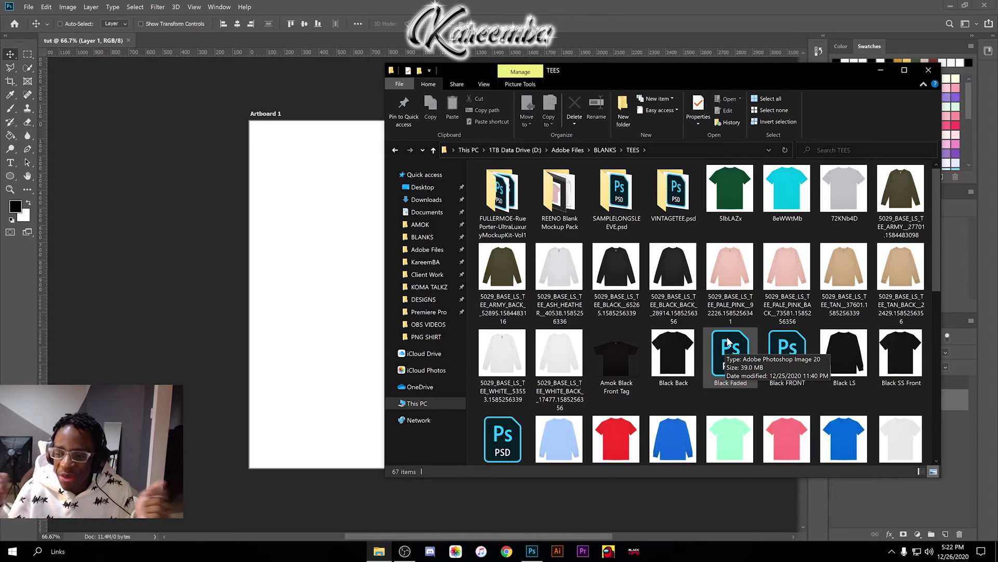
pyautogui.moveTo(728, 342); pyautogui.dragTo(328, 272)
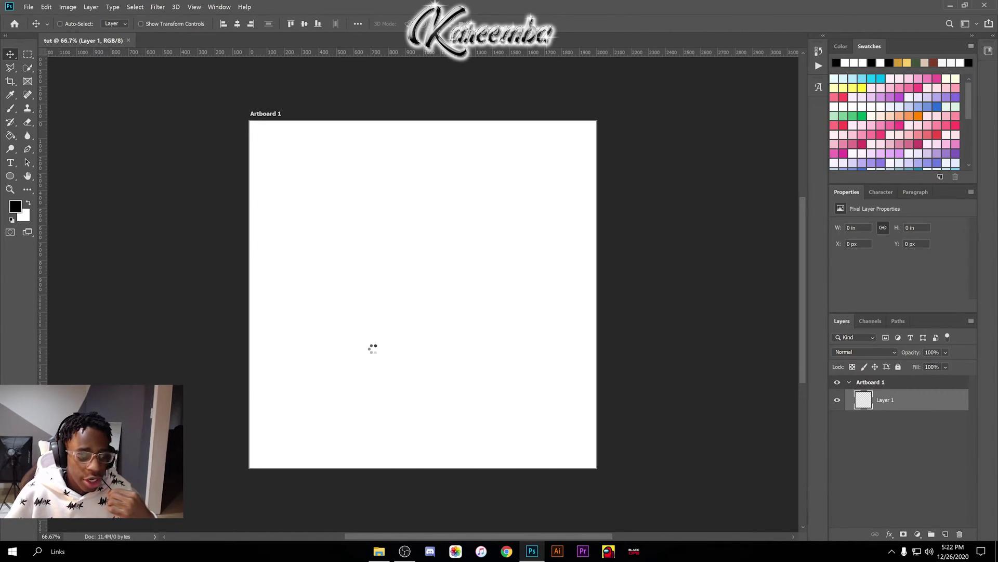
pyautogui.click(379, 550)
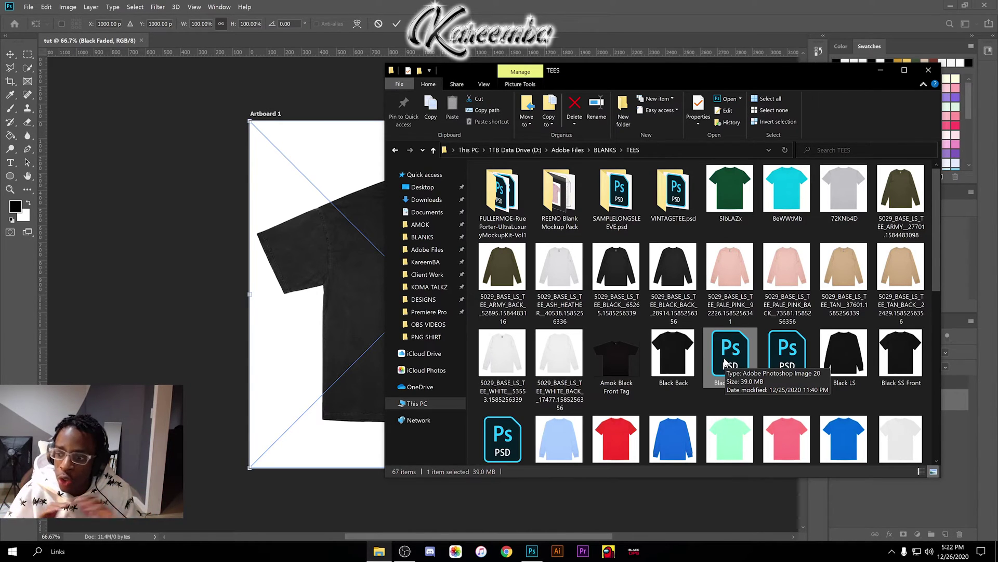
pyautogui.click(356, 307)
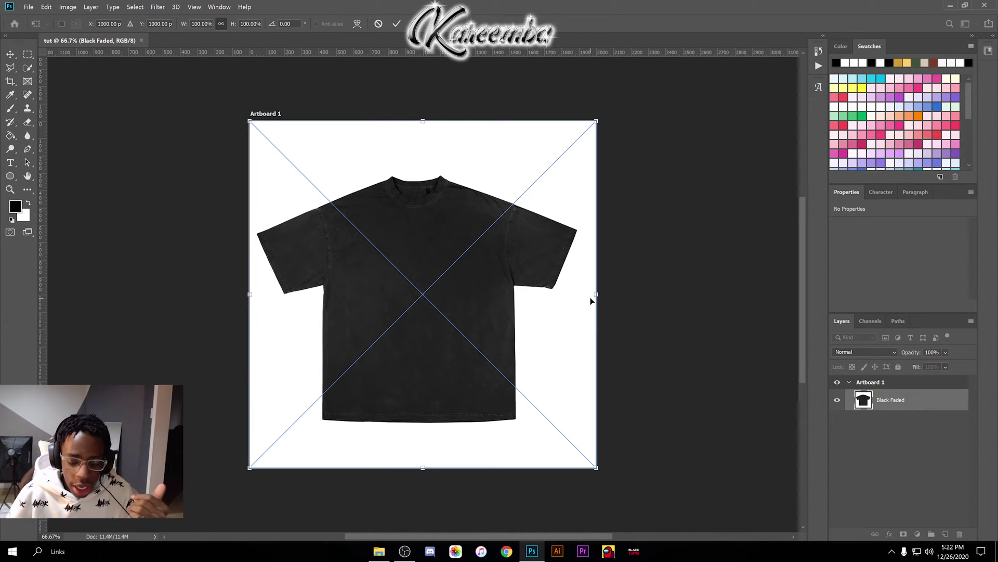
# Commit the placed tee and shift it slightly right to X 27 px, Y 0 px.
pyautogui.press('Return')
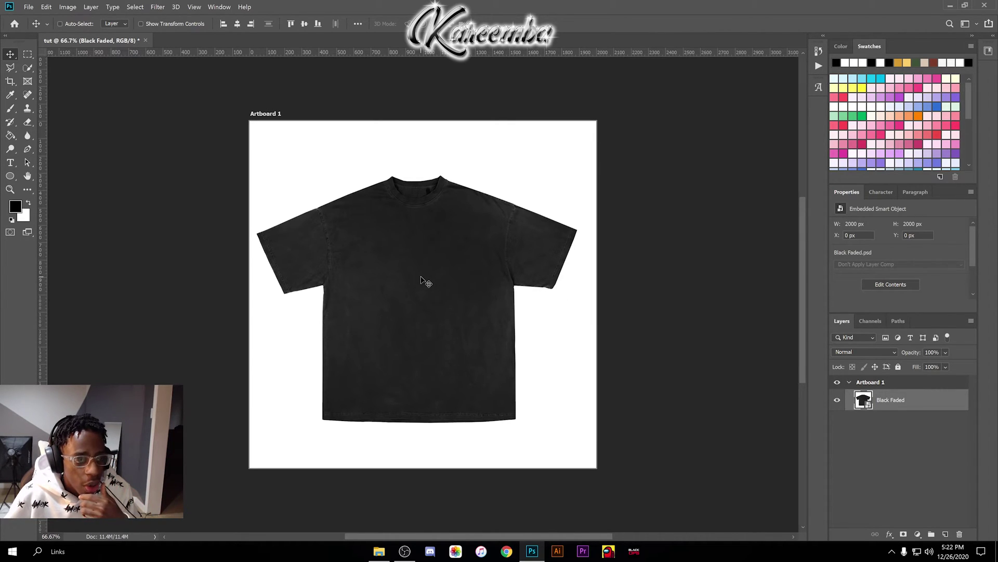
pyautogui.moveTo(419, 282); pyautogui.dragTo(428, 282)
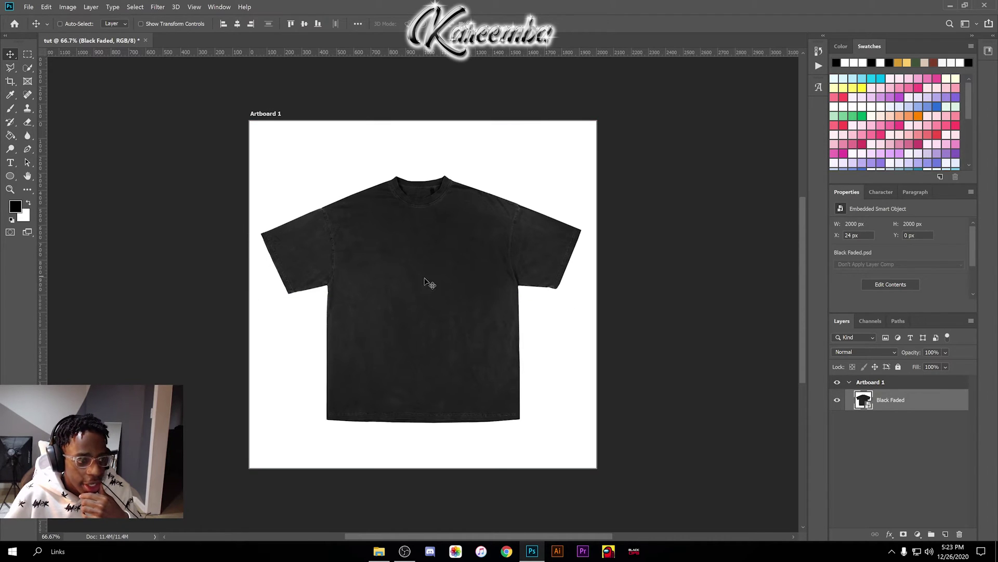
pyautogui.press('Right')
pyautogui.press('Right')
pyautogui.press('Right')
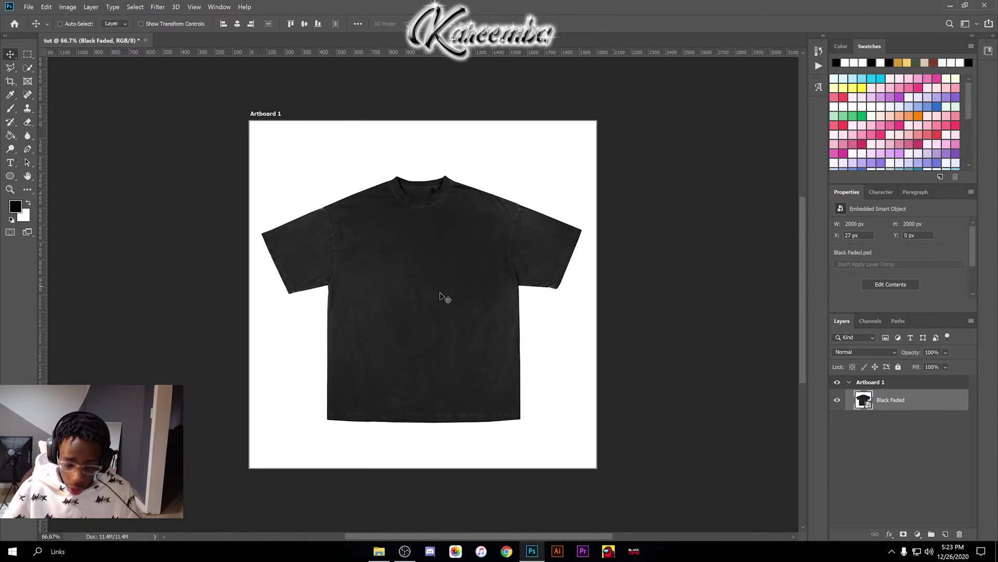
# Drag the nawf PNG from KareemBA > DESIGNS in File Explorer onto the black tee.
pyautogui.click(378, 552)
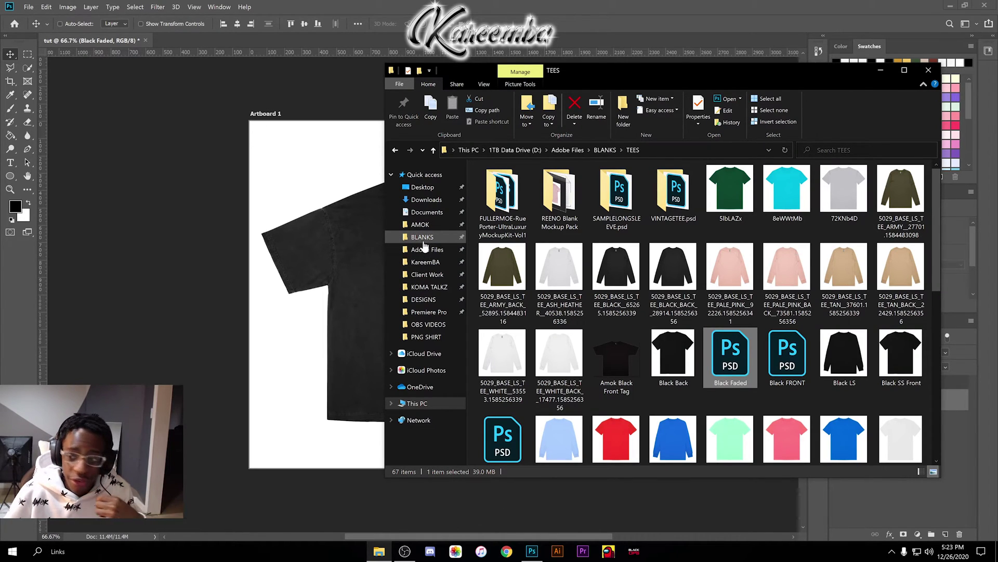
pyautogui.click(456, 261)
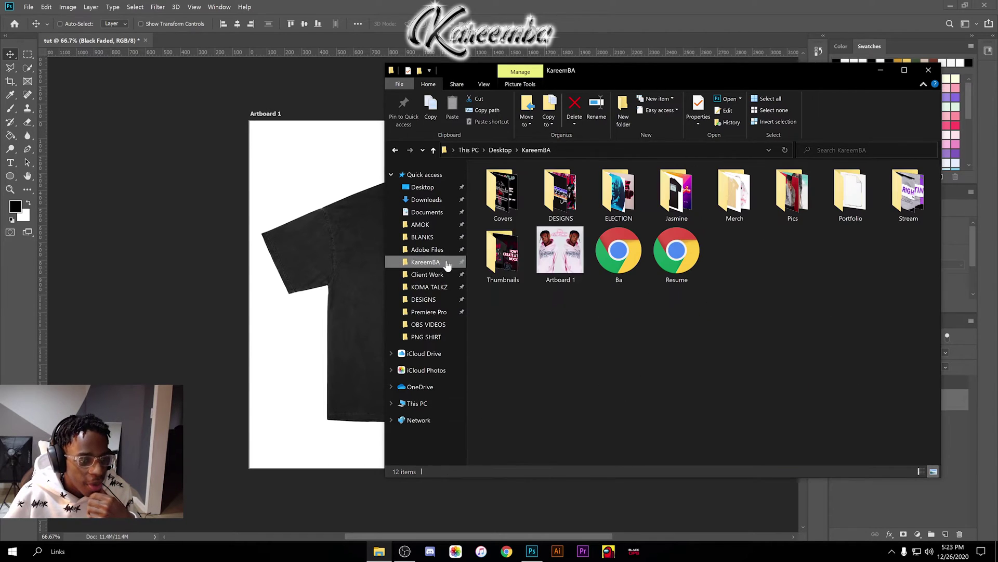
pyautogui.doubleClick(561, 192)
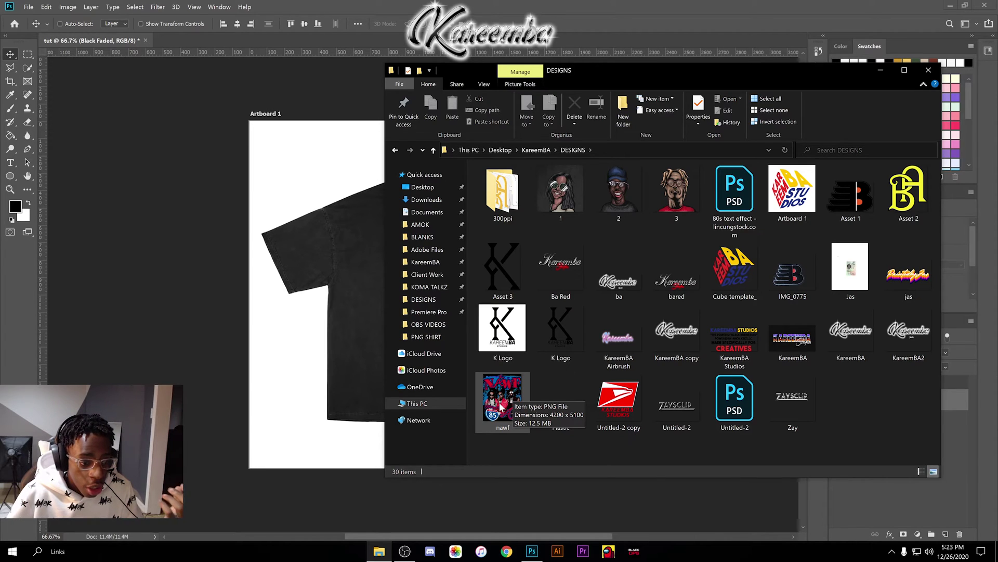
pyautogui.moveTo(516, 410); pyautogui.dragTo(482, 362)
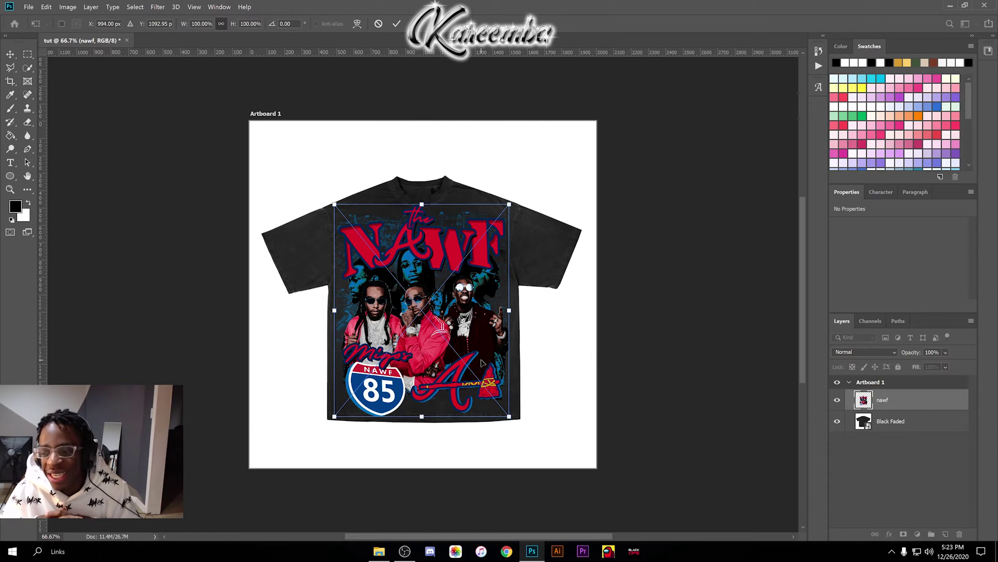
# Position and scale the nawf graphic to about 92%, commit it, and align horizontal centers.
pyautogui.moveTo(463, 318); pyautogui.dragTo(471, 309)
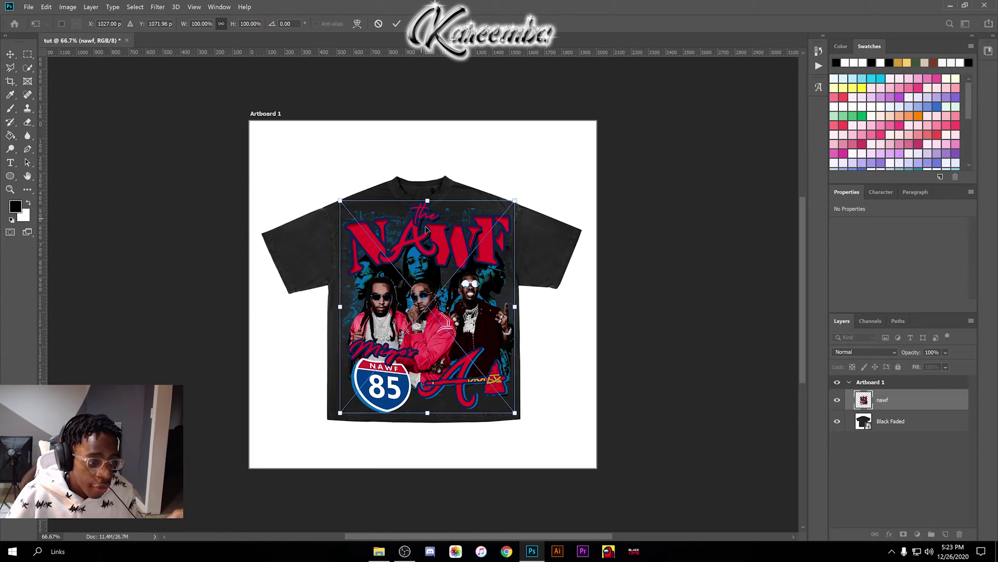
pyautogui.moveTo(428, 232); pyautogui.dragTo(427, 233)
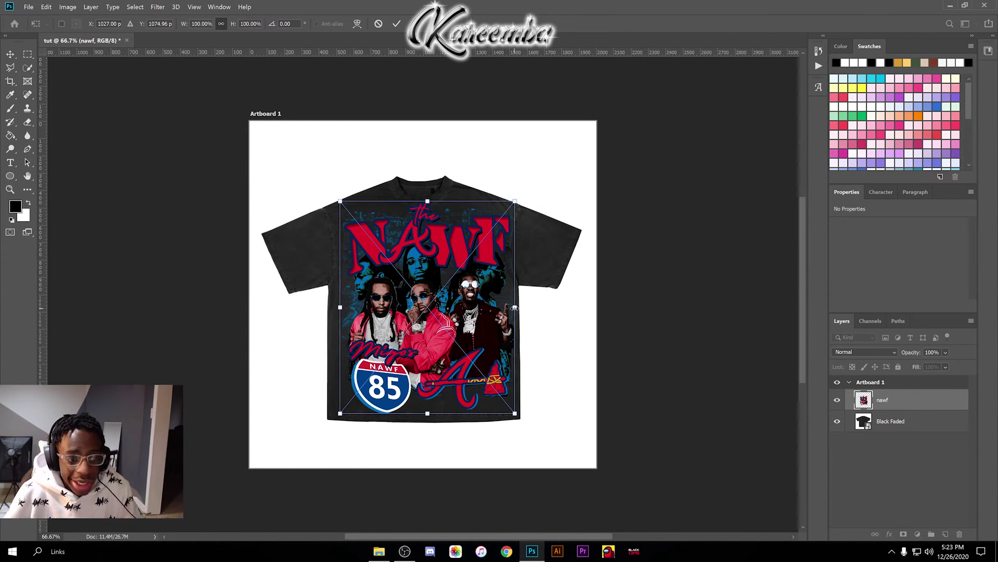
pyautogui.moveTo(515, 308); pyautogui.dragTo(504, 307)
pyautogui.moveTo(450, 286); pyautogui.dragTo(454, 290)
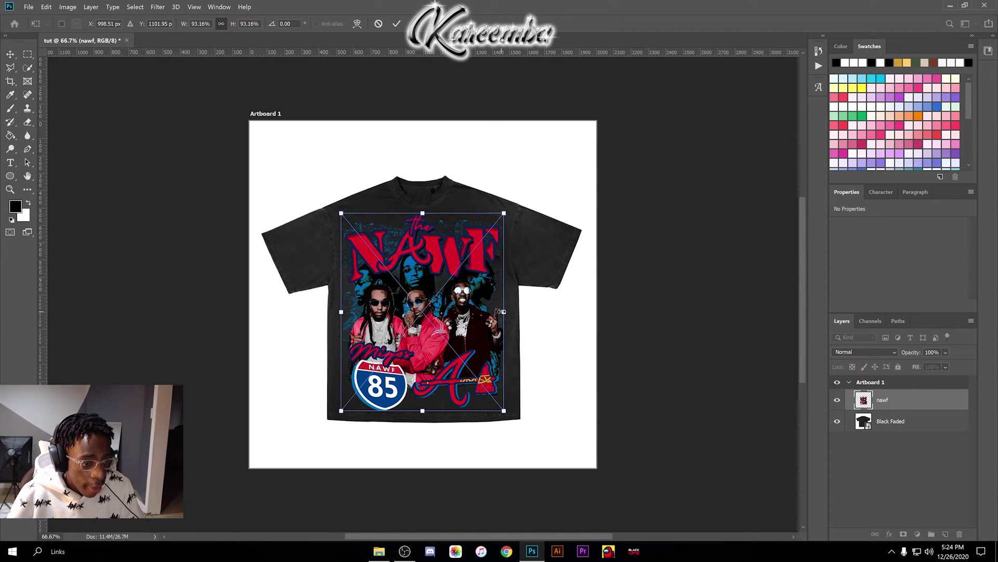
pyautogui.moveTo(504, 312); pyautogui.dragTo(451, 303)
pyautogui.press('Return')
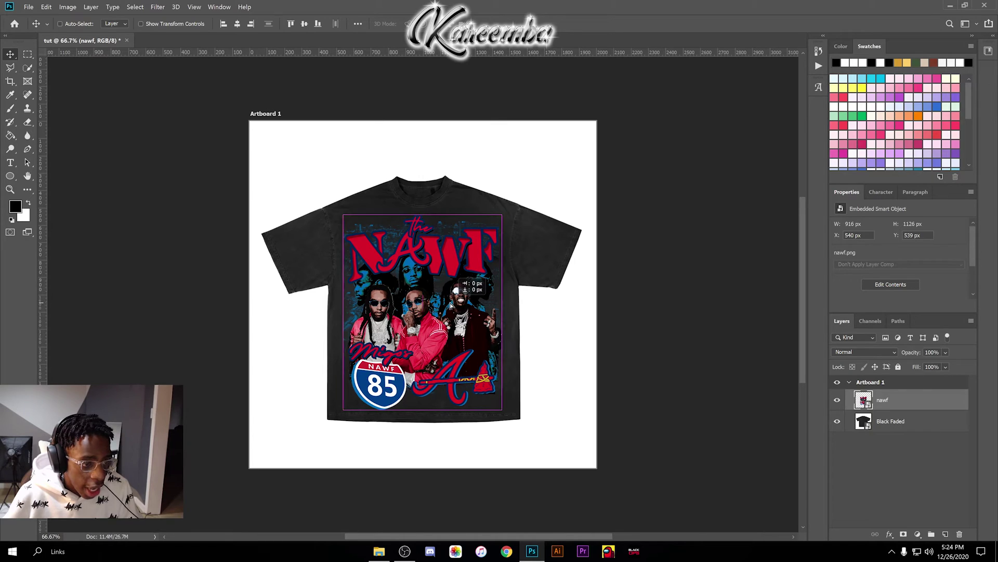
pyautogui.click(238, 25)
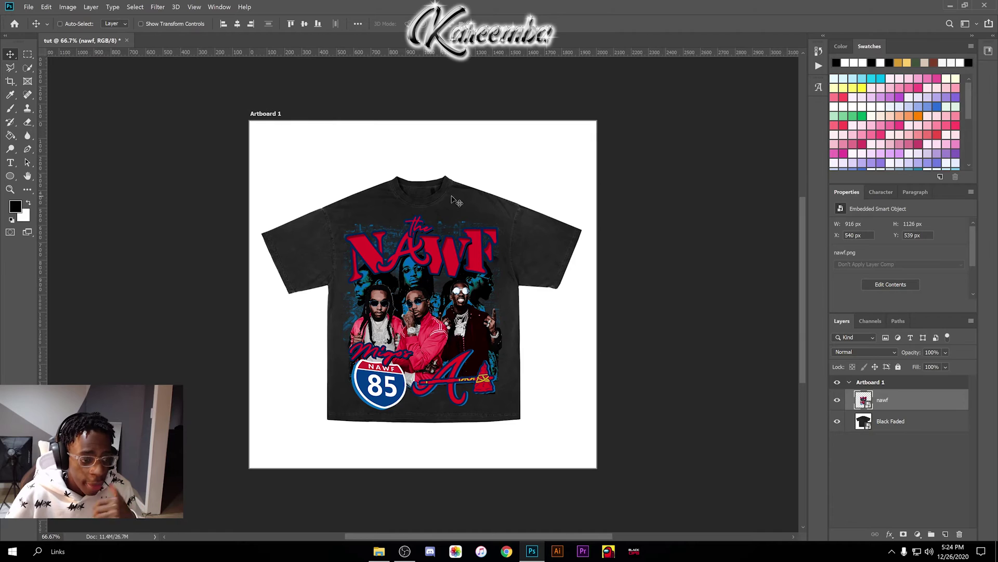
pyautogui.click(30, 8)
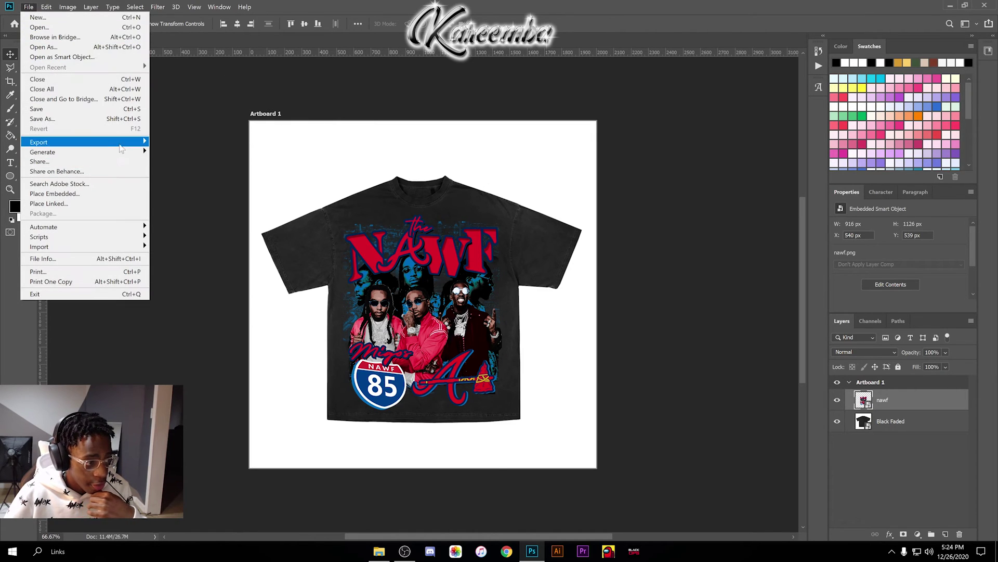
# Quick-export the artboard as a PNG named tut to the Desktop.
pyautogui.moveTo(124, 144)
pyautogui.click(163, 142)
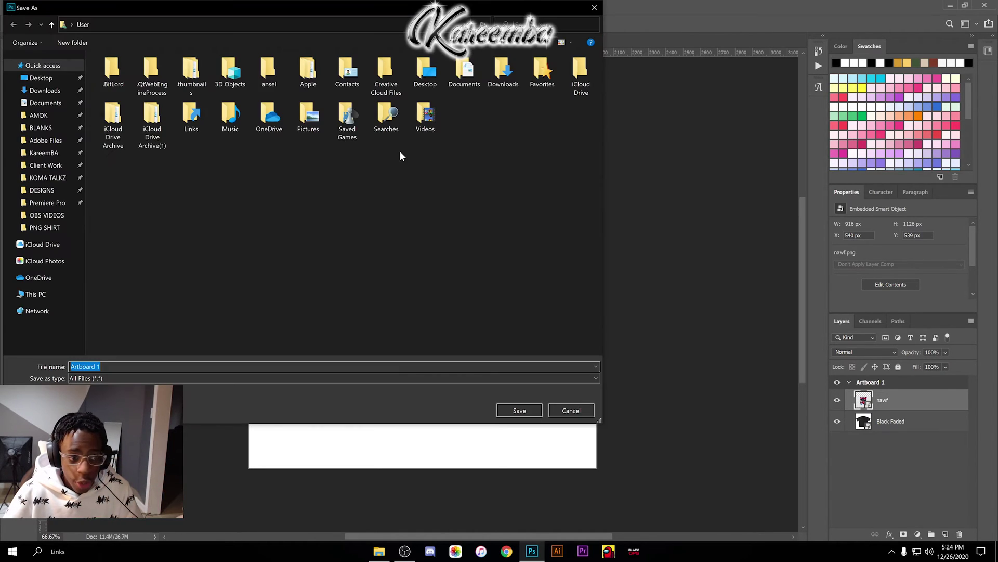
pyautogui.click(41, 78)
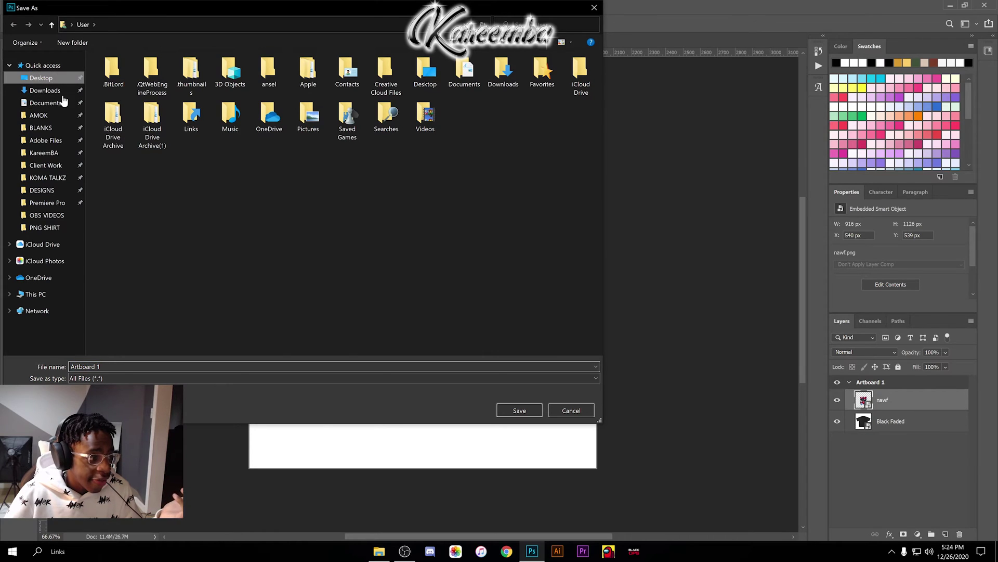
pyautogui.click(195, 367)
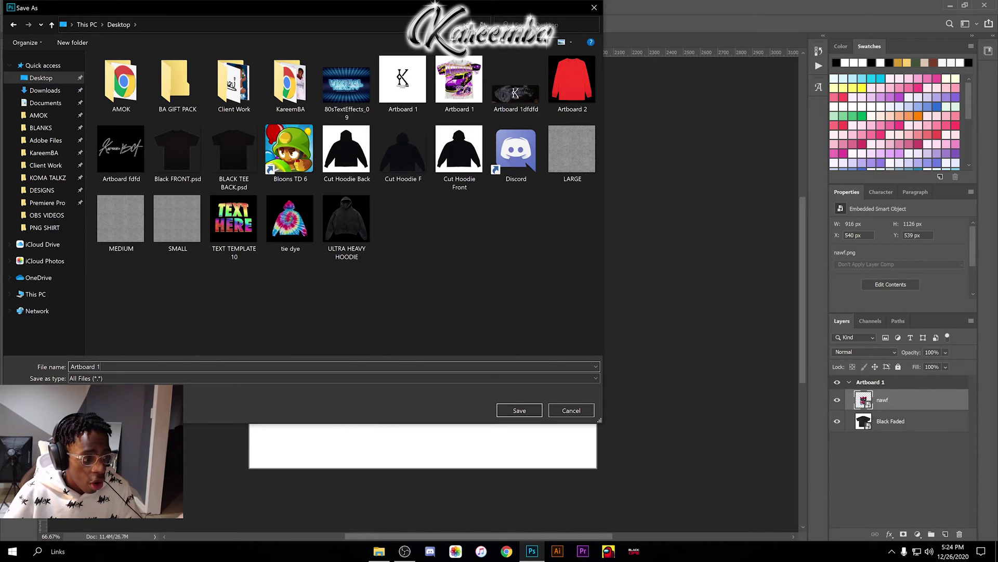
pyautogui.hotkey('ctrl', 'a')
pyautogui.write('tut')
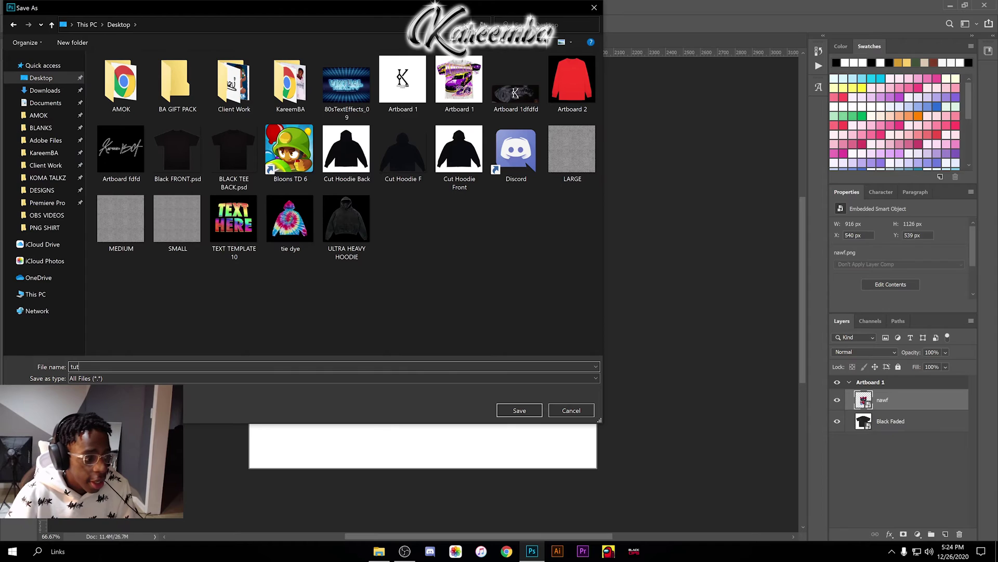
pyautogui.click(504, 410)
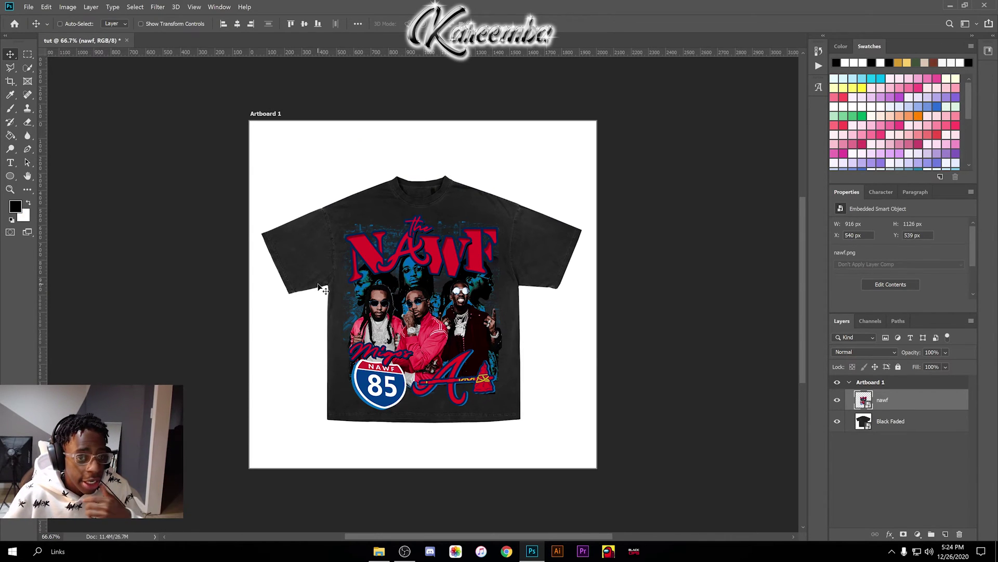
# Use Export As to save the artboard as a JPG at 100% quality named tut on the Desktop.
pyautogui.click(29, 7)
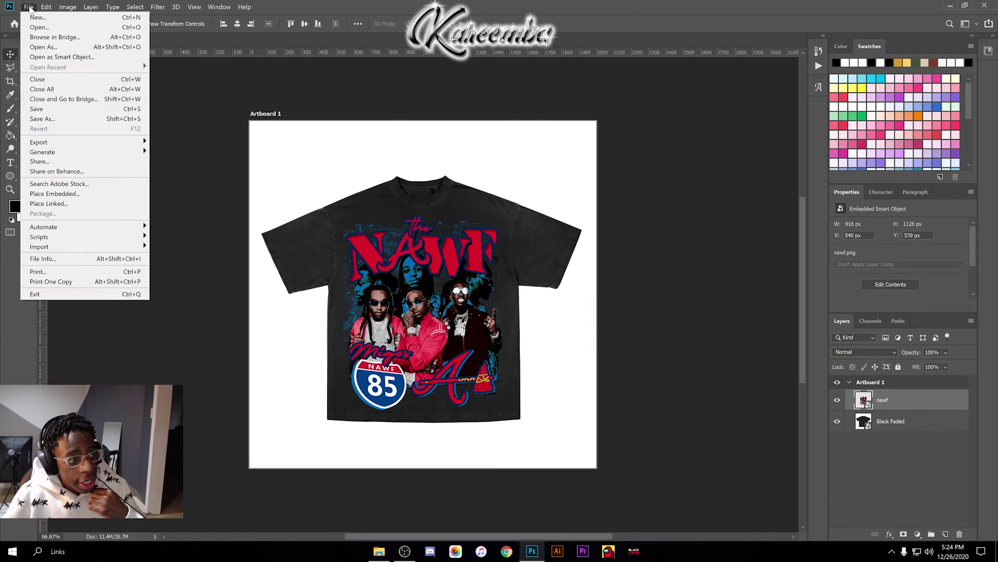
pyautogui.moveTo(136, 142)
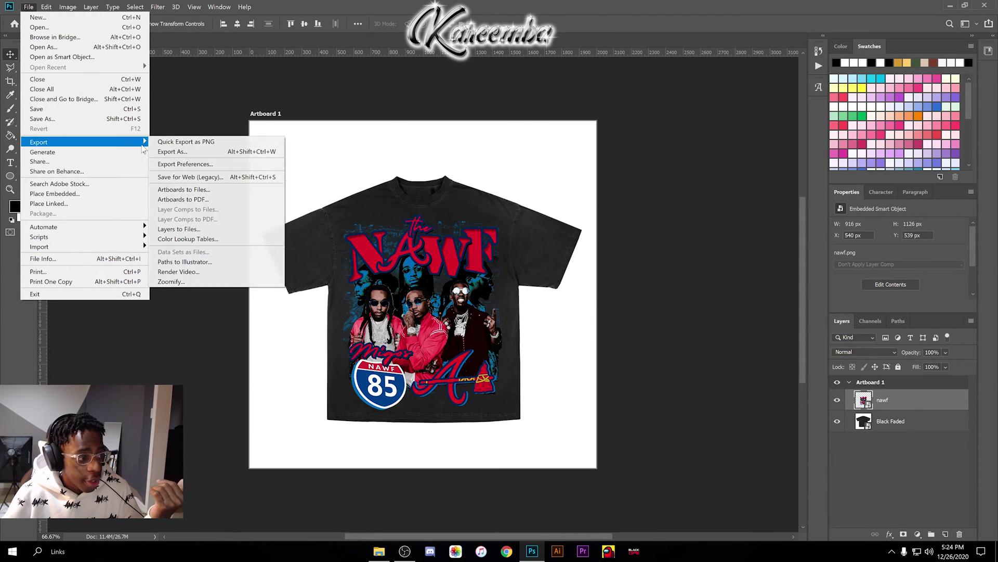
pyautogui.click(193, 152)
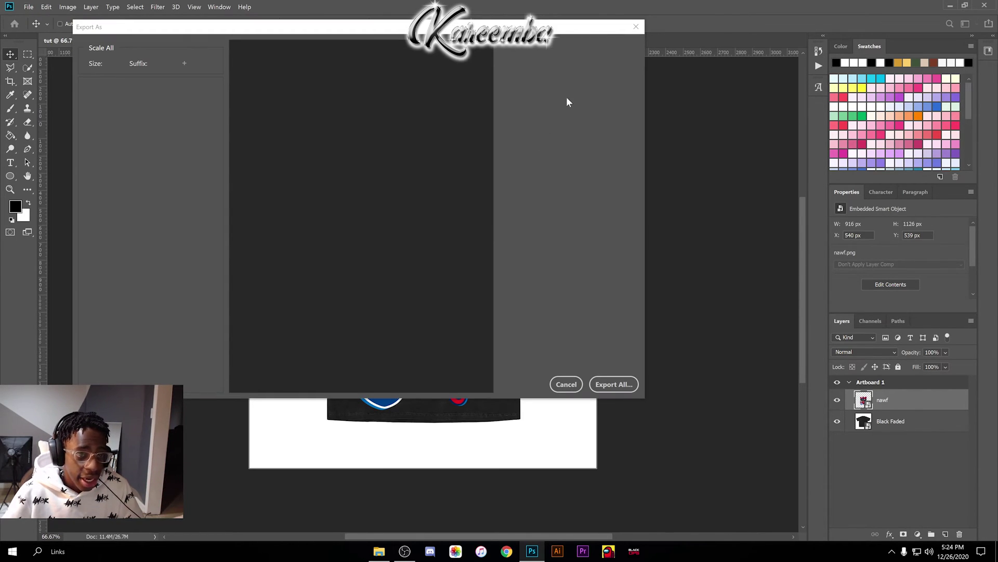
pyautogui.click(580, 67)
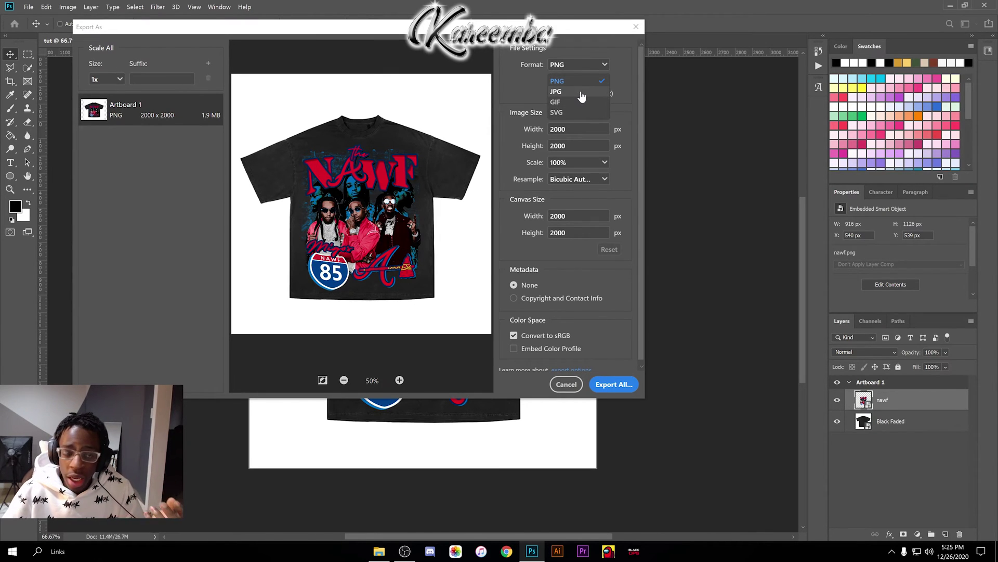
pyautogui.click(581, 93)
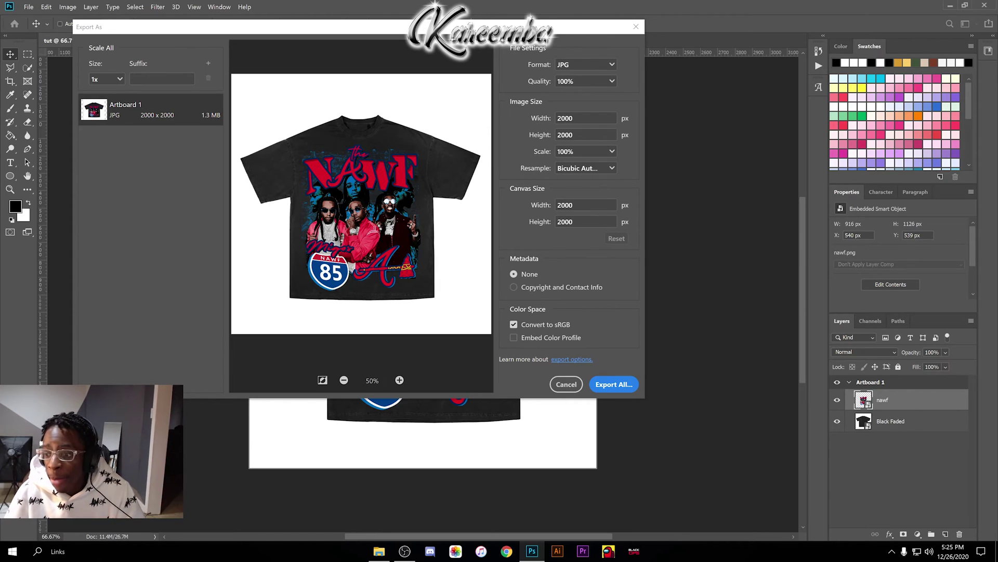
pyautogui.click(611, 81)
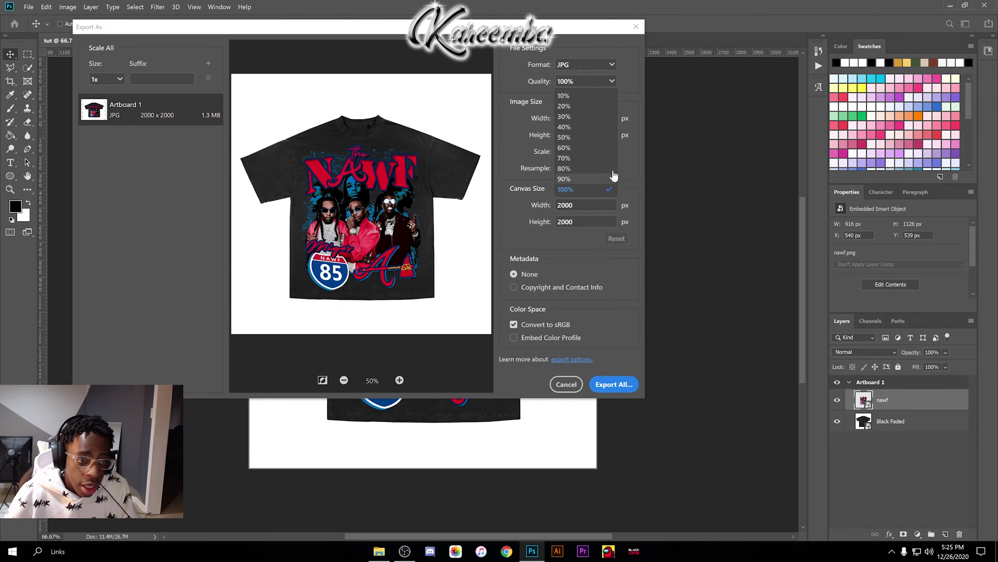
pyautogui.click(520, 121)
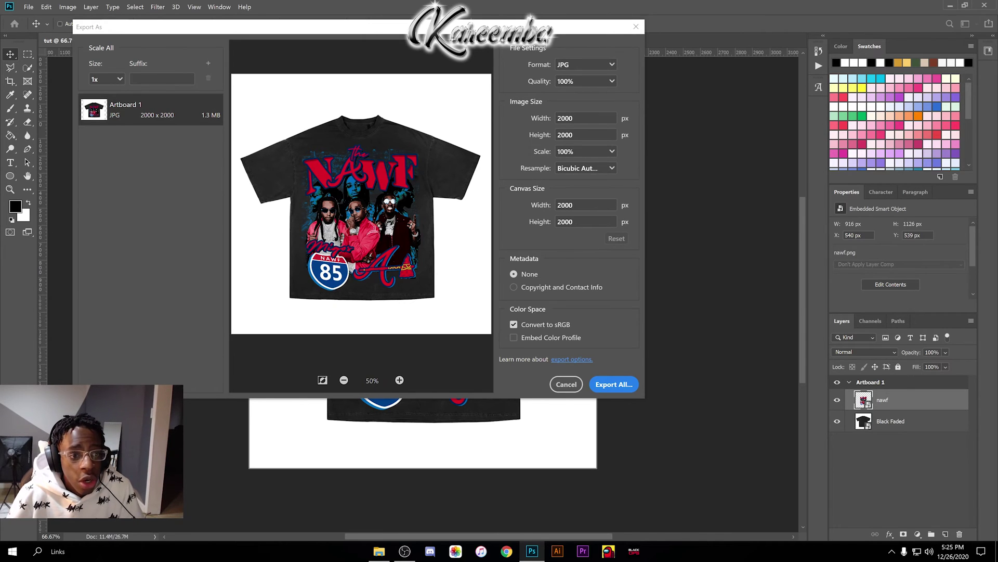
pyautogui.click(604, 382)
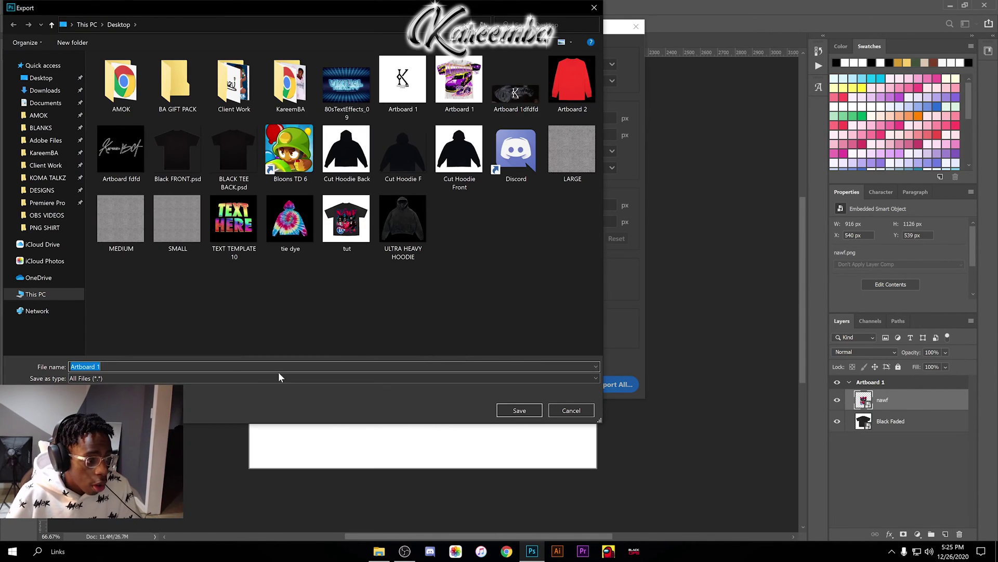
pyautogui.write('tut')
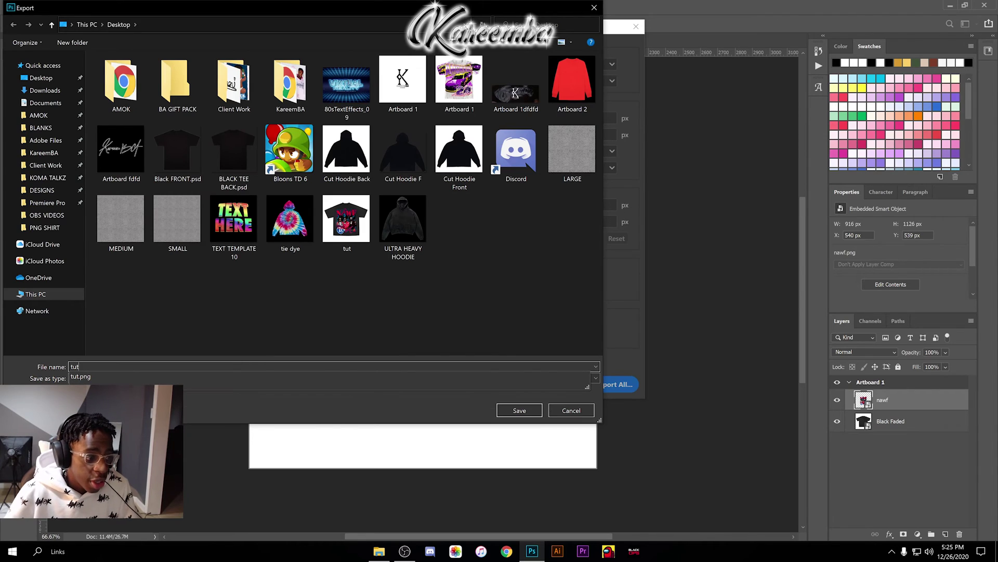
pyautogui.click(520, 410)
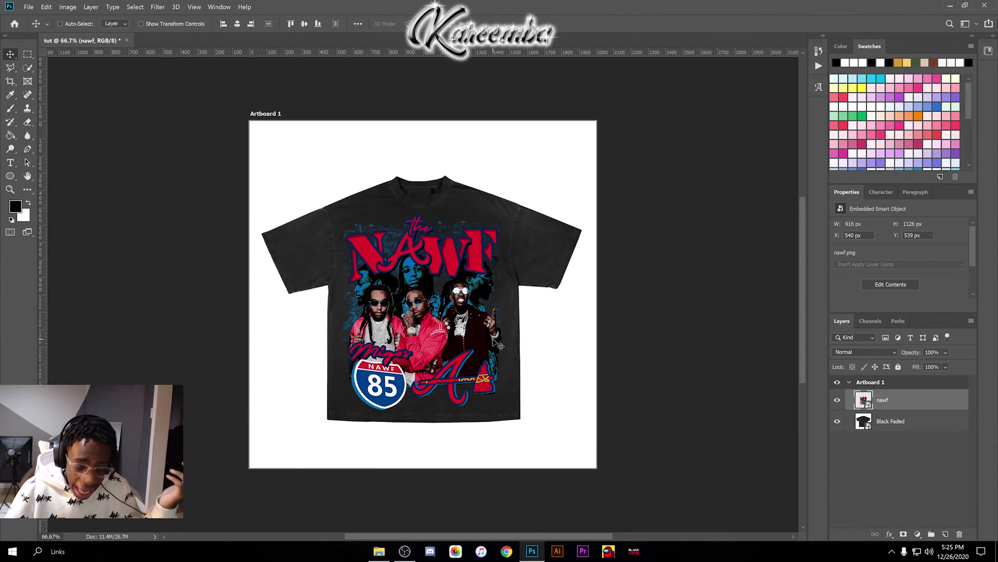
pyautogui.click(380, 553)
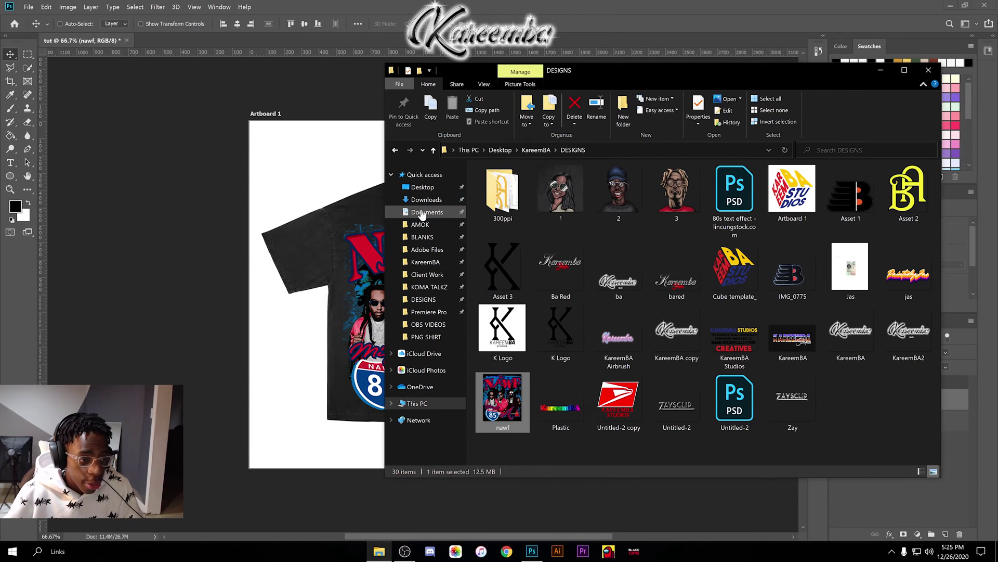
pyautogui.click(423, 188)
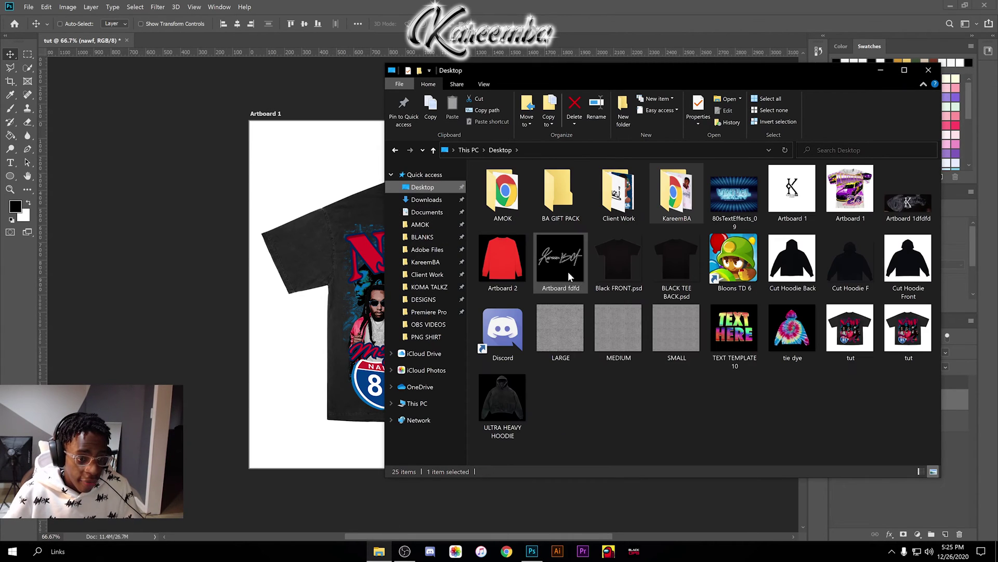
pyautogui.doubleClick(850, 330)
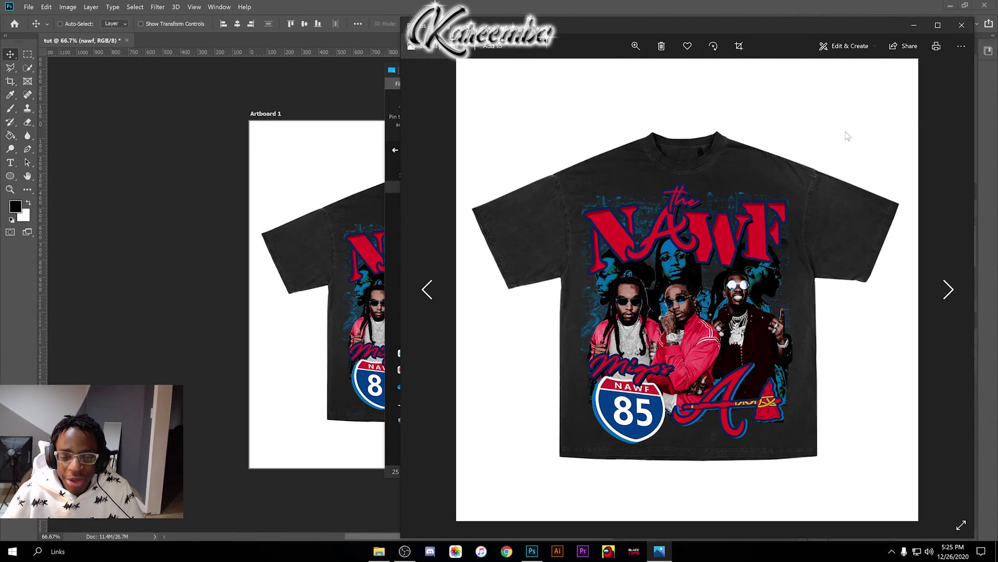
pyautogui.click(963, 26)
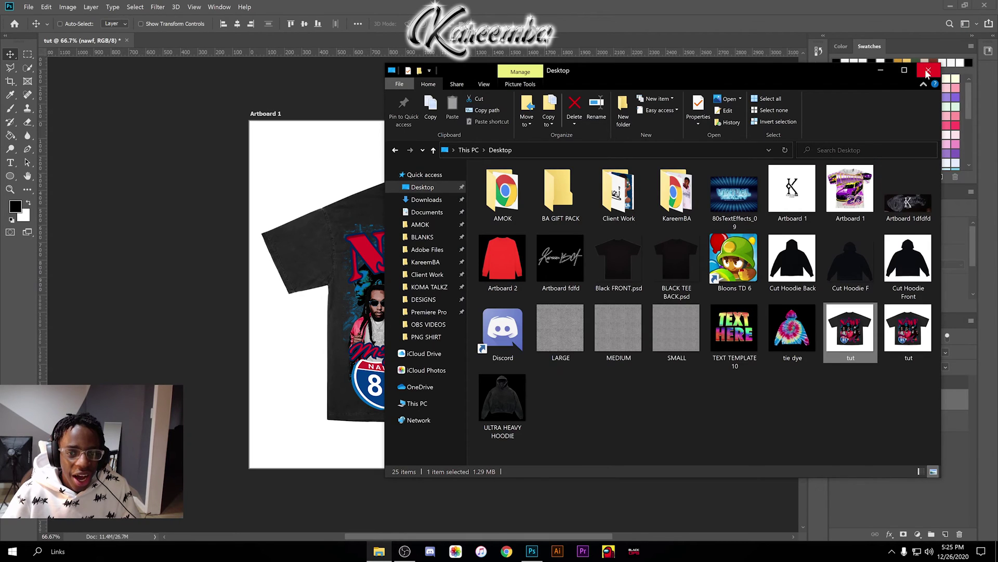
pyautogui.click(928, 70)
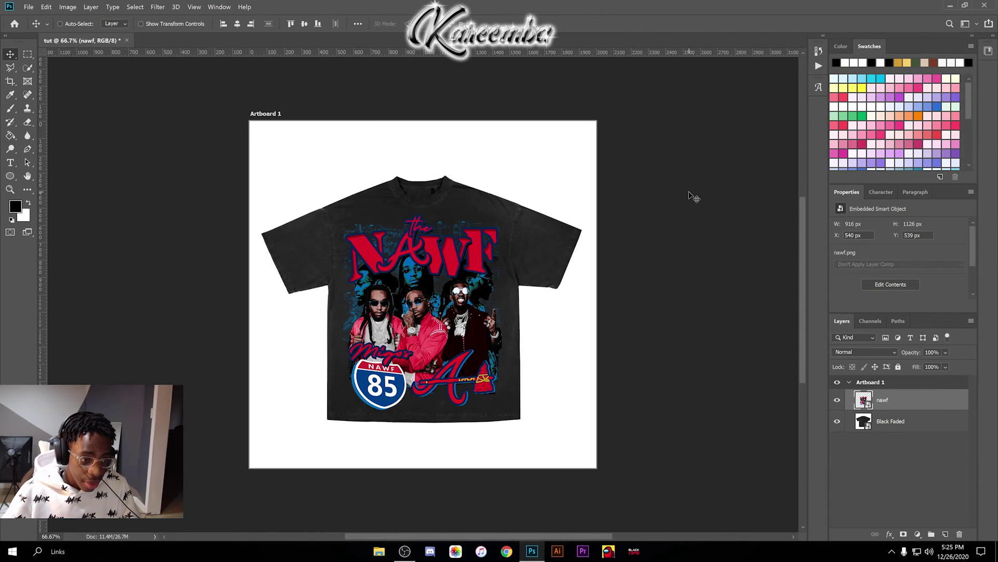
# Share the document preview to Twitter from the Windows Share panel.
pyautogui.click(987, 24)
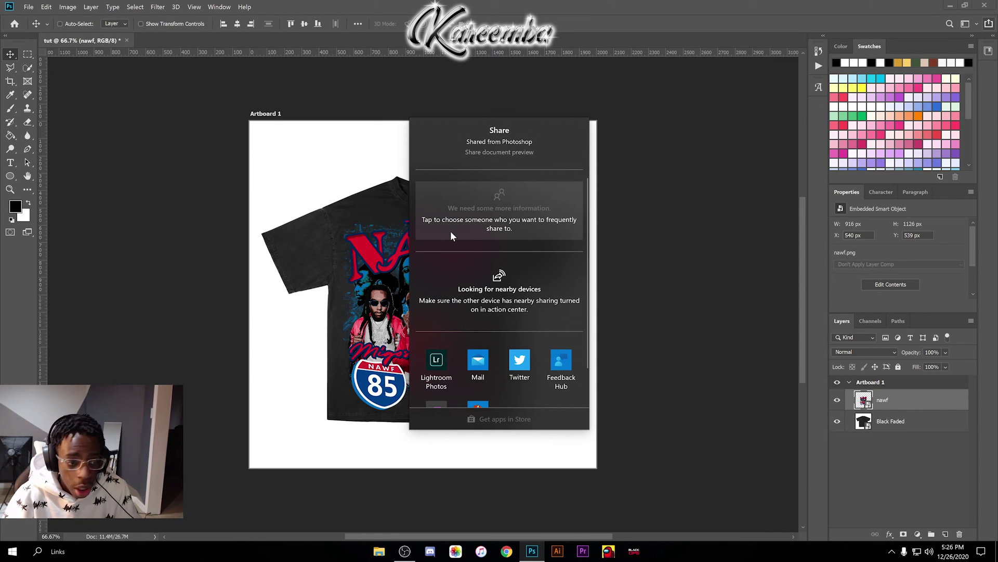
pyautogui.scroll(-2, 451, 231)
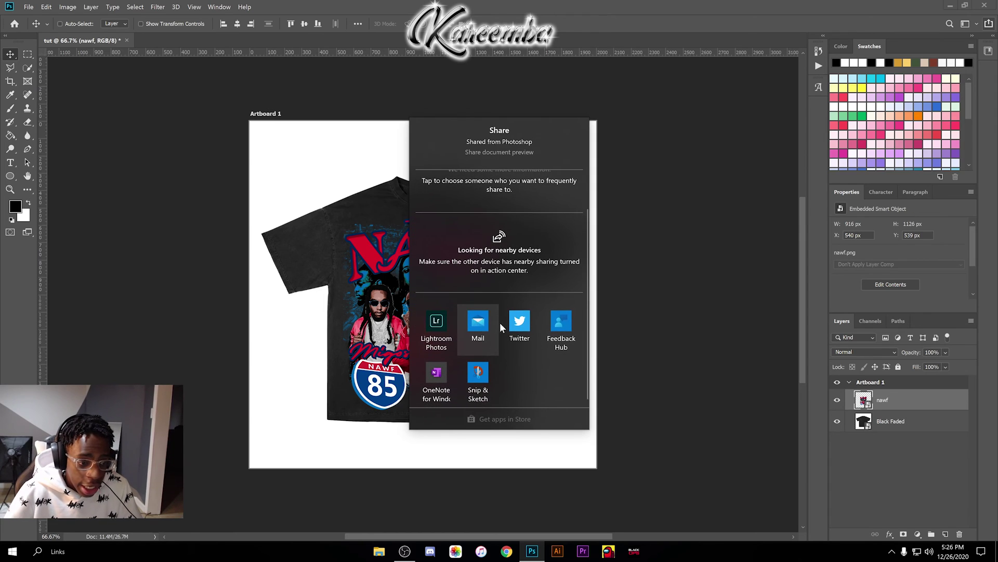
pyautogui.click(509, 322)
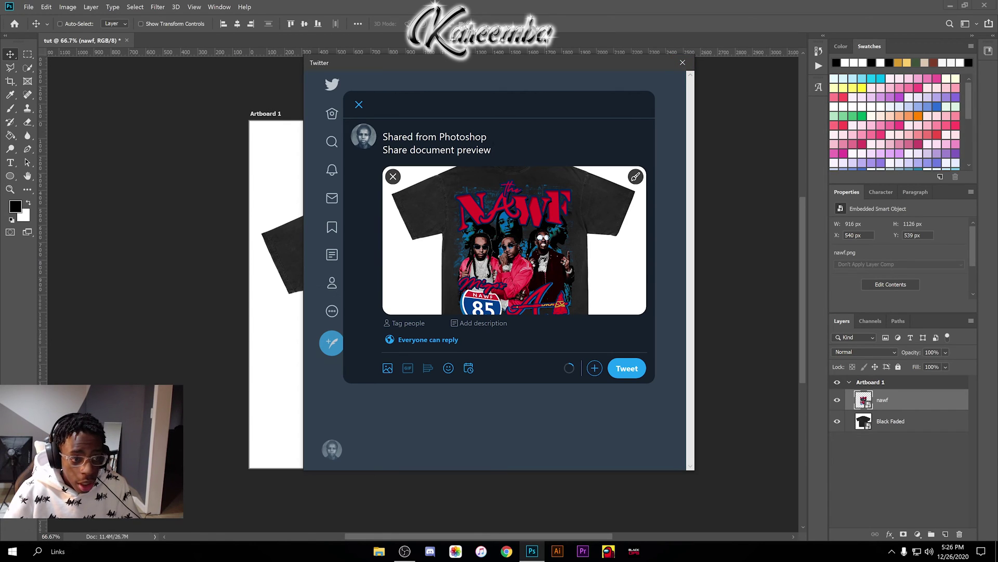
# Replace the tweet text with 'NEW TEE' and close the composer without posting.
pyautogui.moveTo(491, 150); pyautogui.dragTo(334, 107)
pyautogui.write('NEW ')
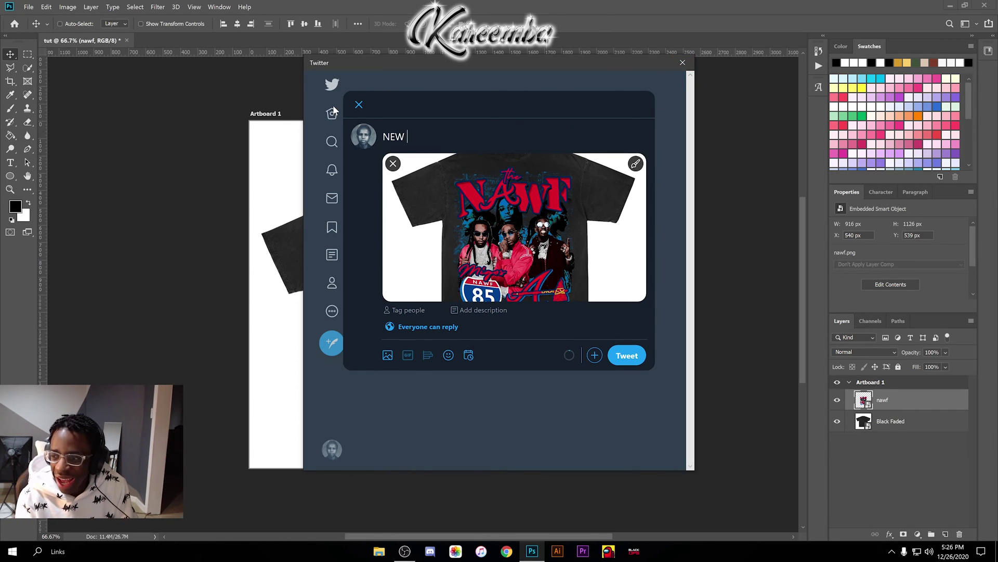
pyautogui.write('TEE')
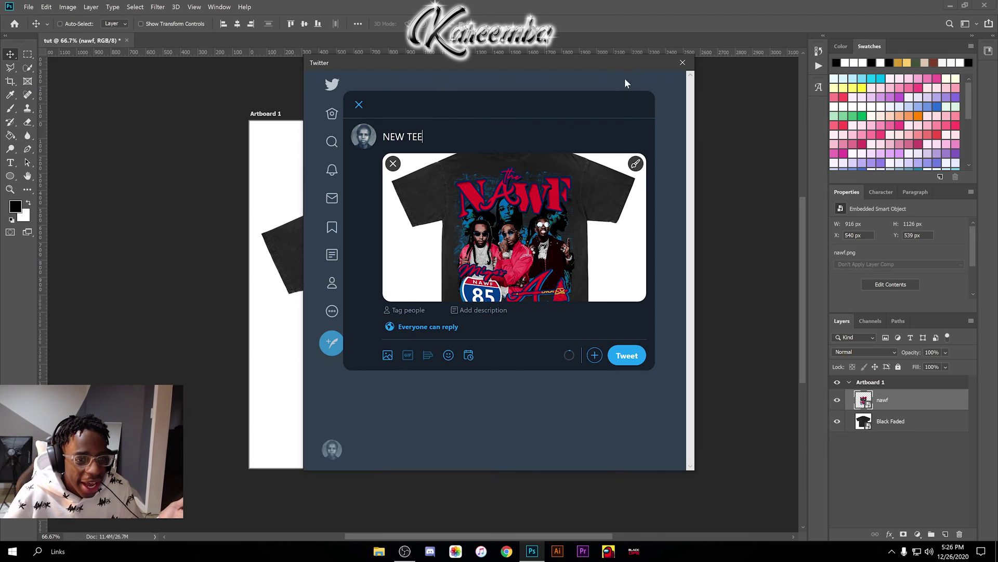
pyautogui.click(683, 62)
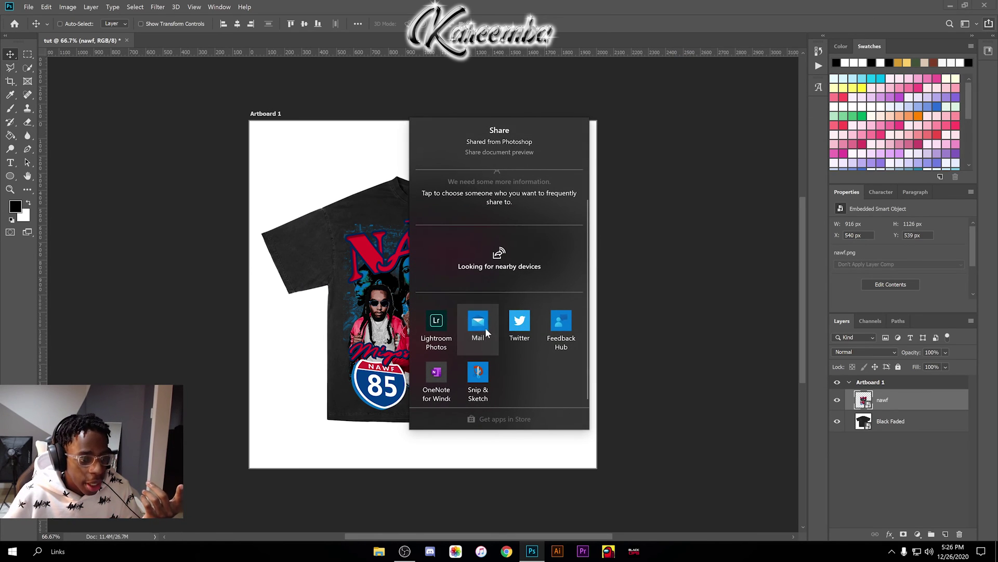
# Try sharing via Mail, close the account picker, and bring the Share panel back.
pyautogui.click(486, 326)
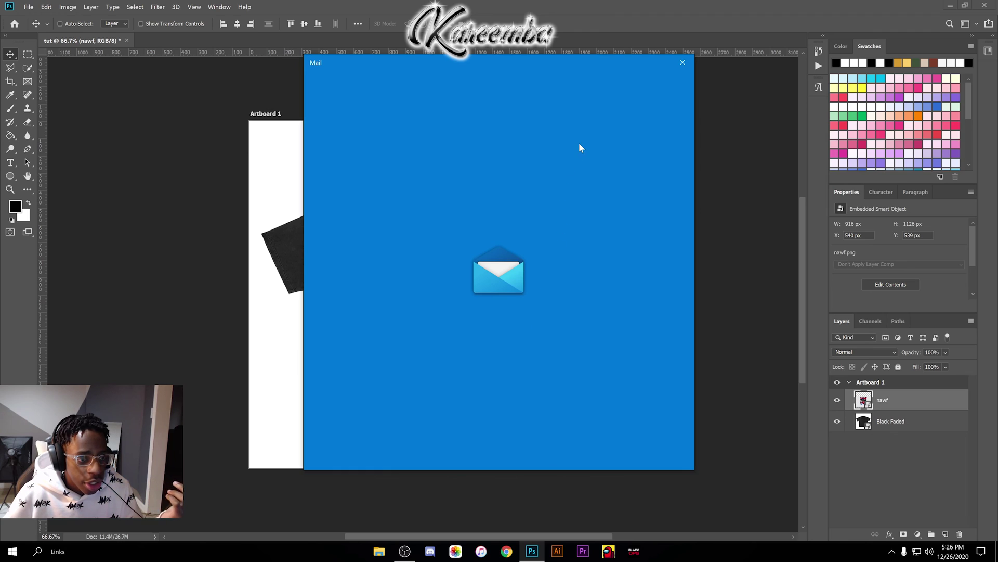
pyautogui.click(689, 64)
pyautogui.click(989, 23)
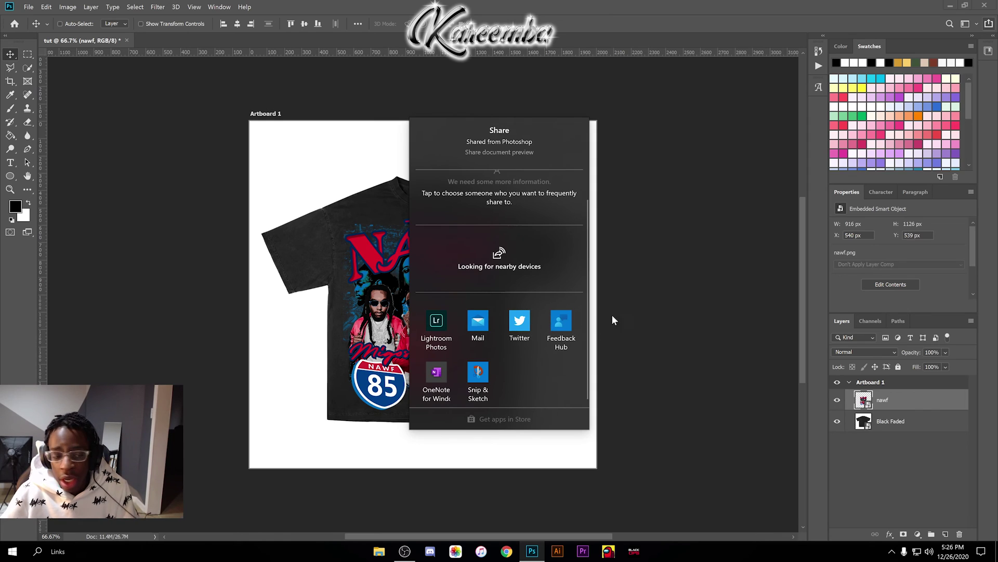
# Close the Share panel to return to the finished NAWF tee mockup on Artboard 1.
pyautogui.click(629, 291)
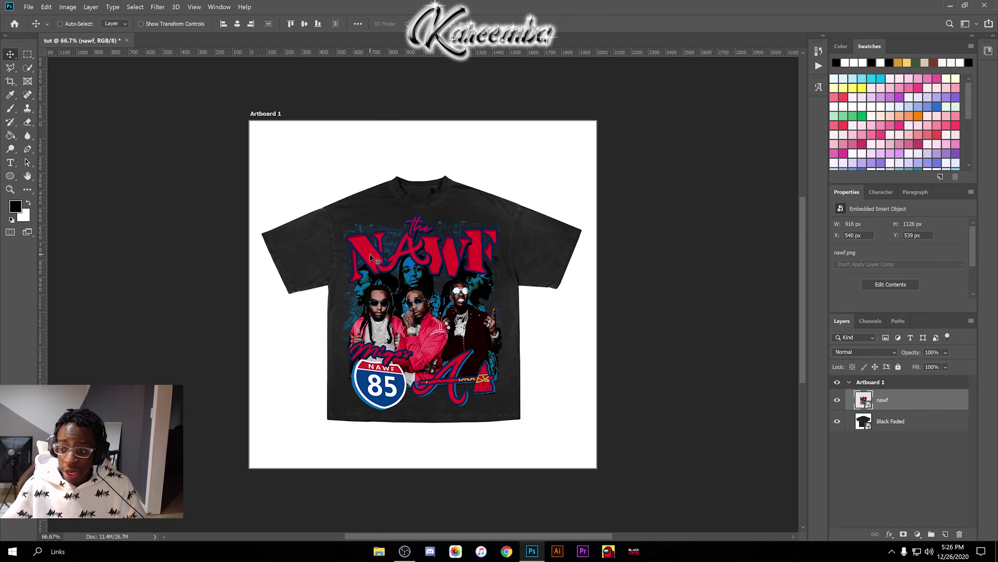